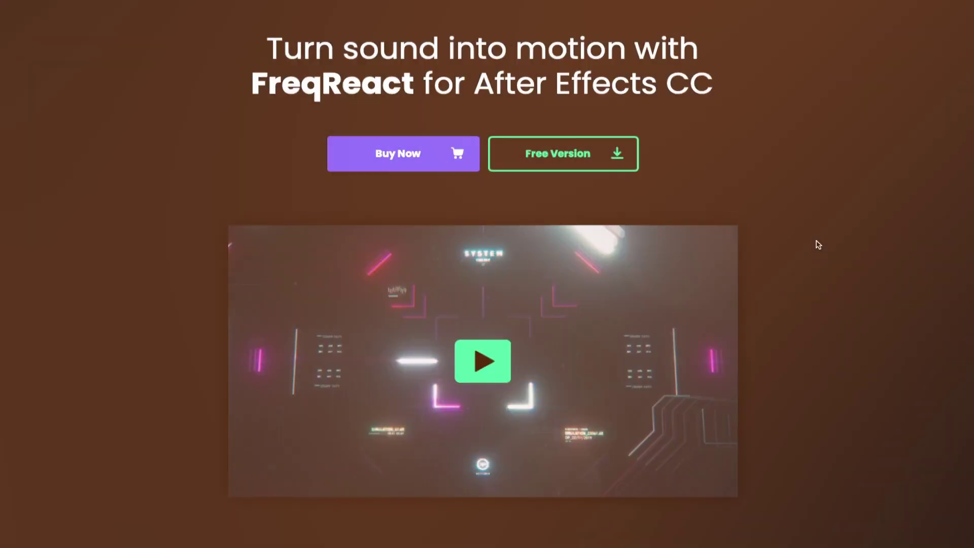
Review the FreqReact features and Reactors, then start a new react profile for Dope Beat.mp3.
scroll(817, 242, "down", 10)
scroll(816, 242, "down", 2)
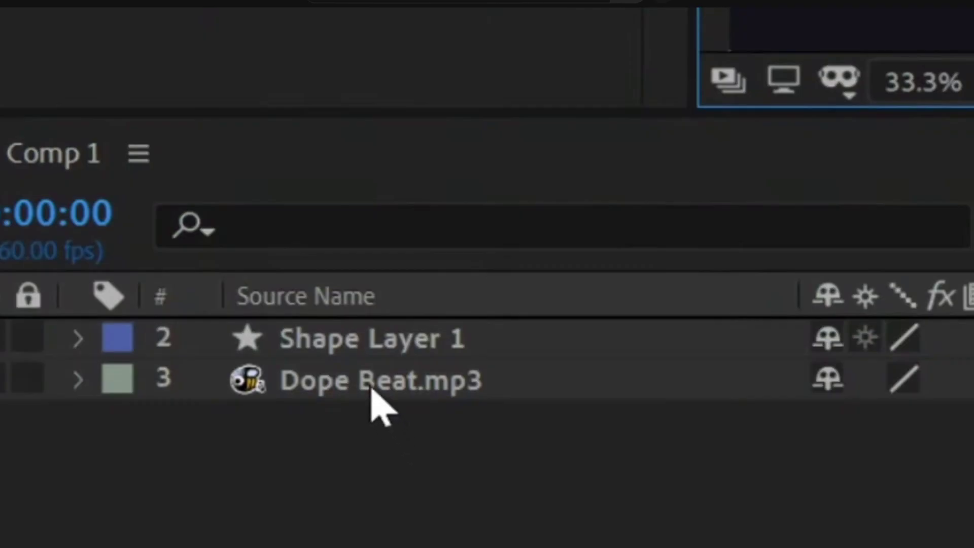
left_click(370, 389)
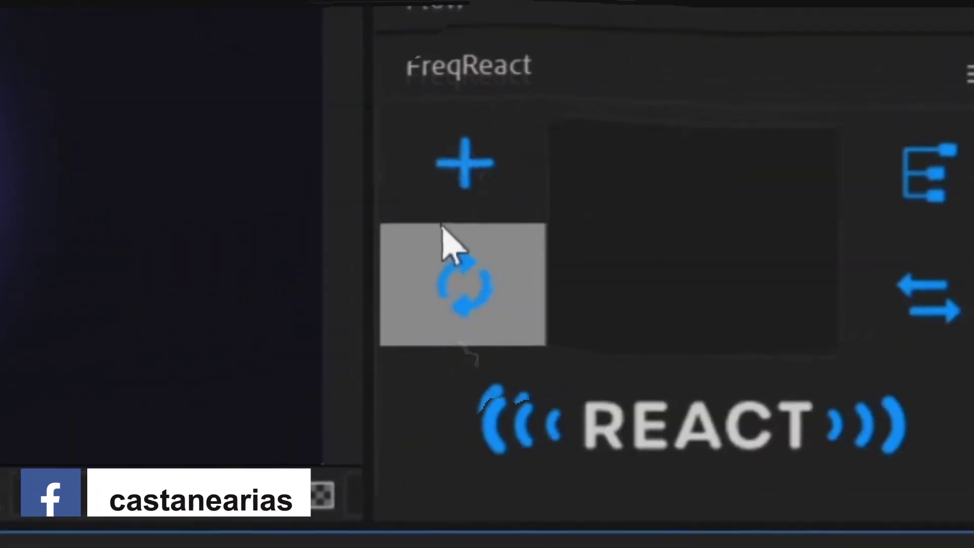
left_click(445, 233)
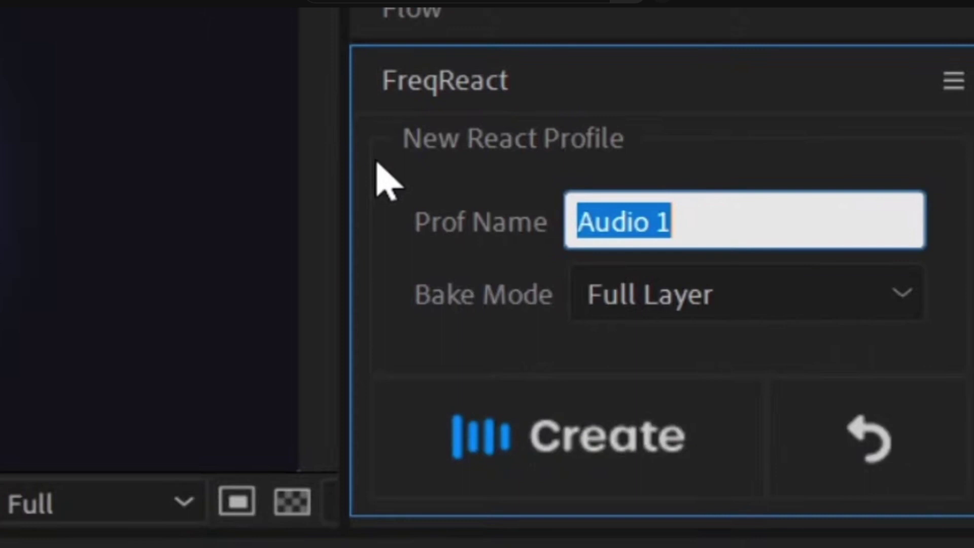
Create the Kick react profile and position its sampling box over the right waveform hump.
key("Tab")
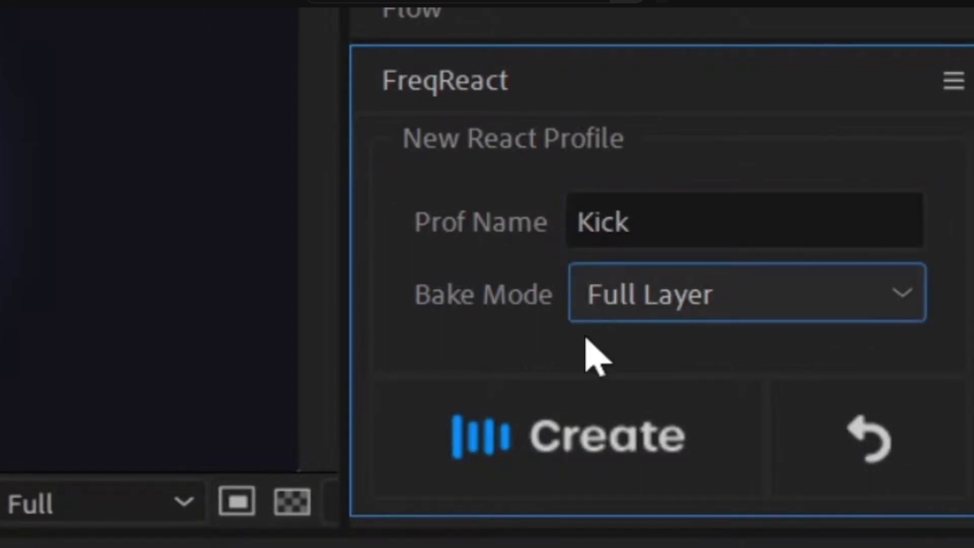
left_click(533, 446)
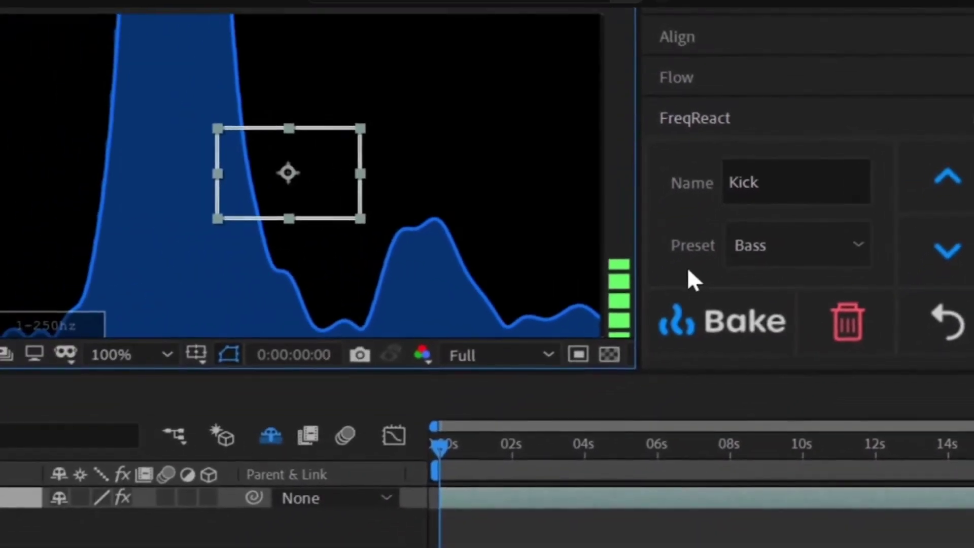
left_click_drag(333, 206, 467, 290)
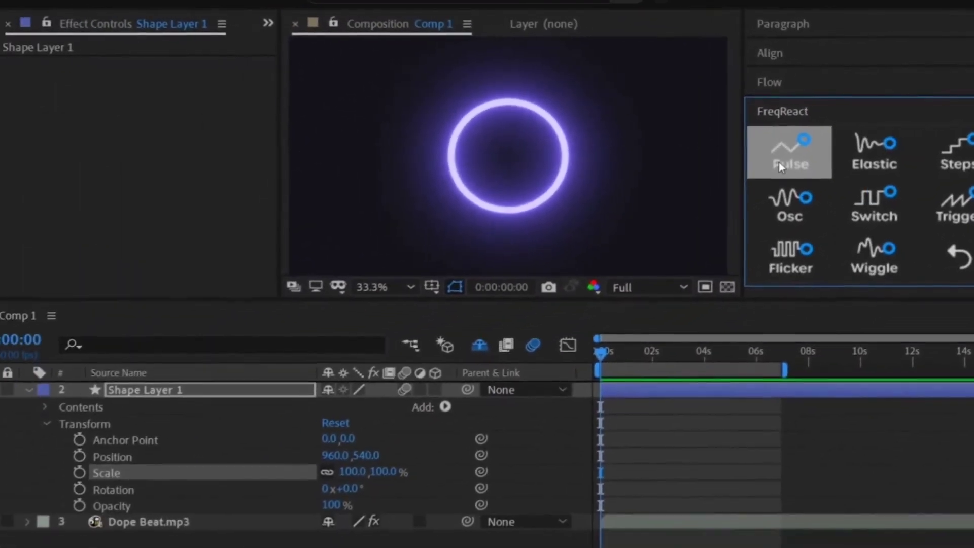
Apply the Pulse reactor to the ring's scale, setting Y Intensity to 30.
left_click(779, 162)
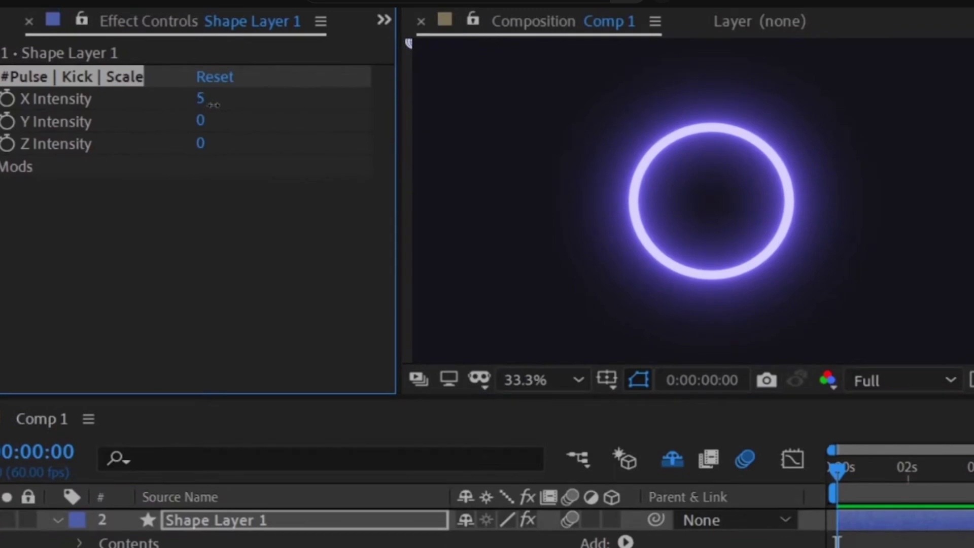
left_click_drag(221, 106, 245, 107)
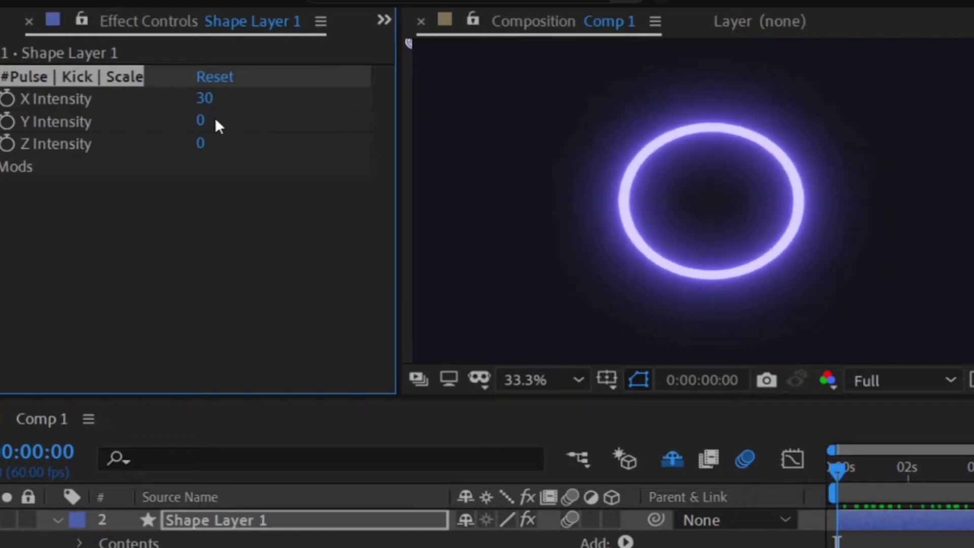
left_click(200, 120)
type("30")
key("Return")
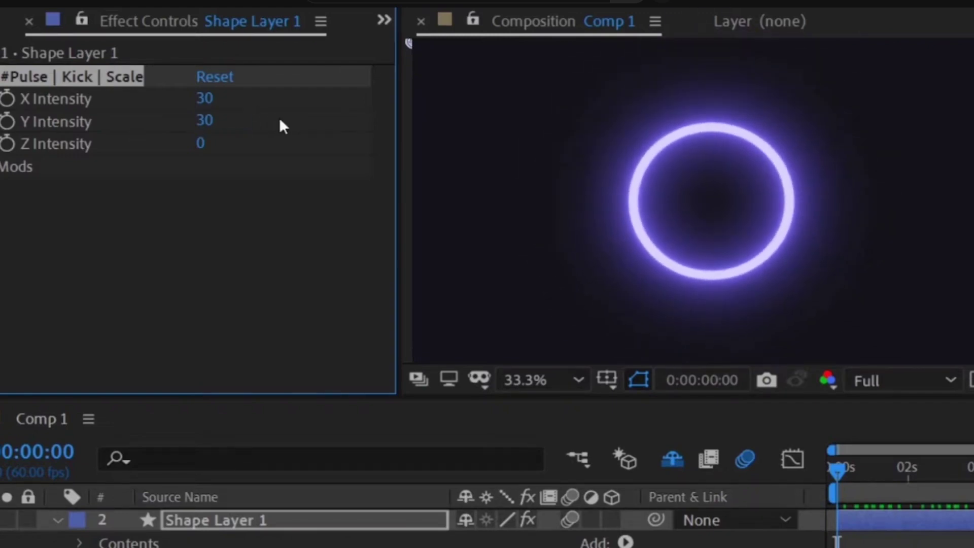
Change the Pulse Kick Scale X and Y Intensity both to -30.
left_click(205, 98)
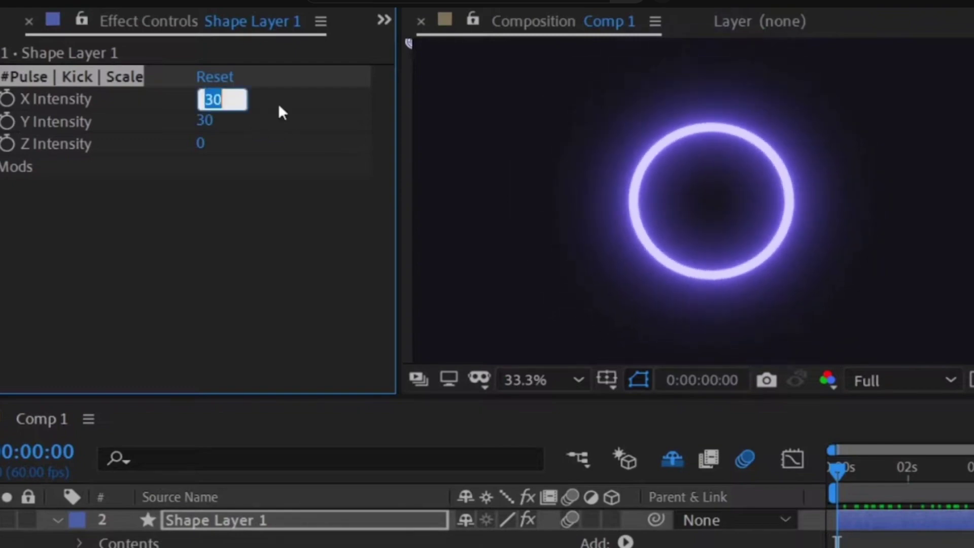
type("-30")
key("Tab")
type("-30")
key("Return")
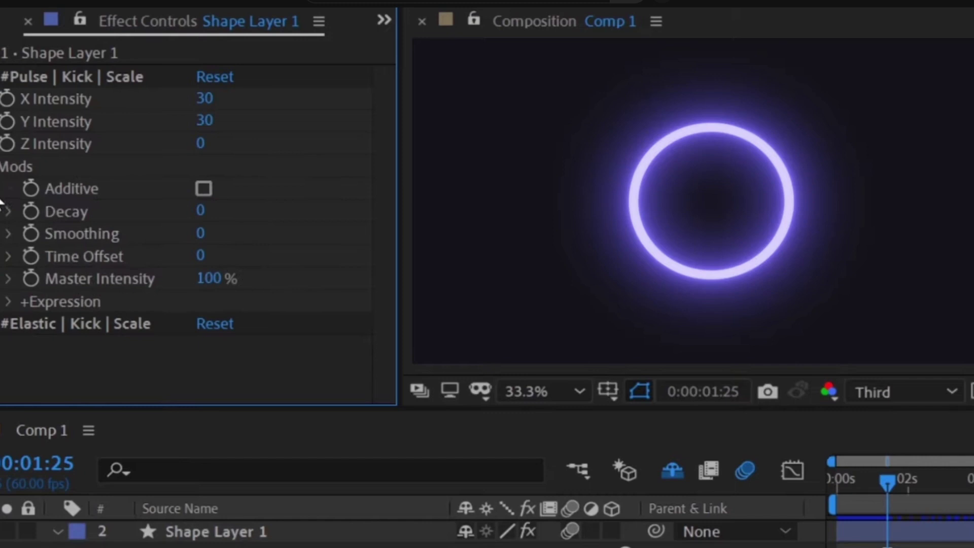
Raise the Elastic Kick Scale effect's Elasticity to 100.
scroll(31, 299, "down", 5)
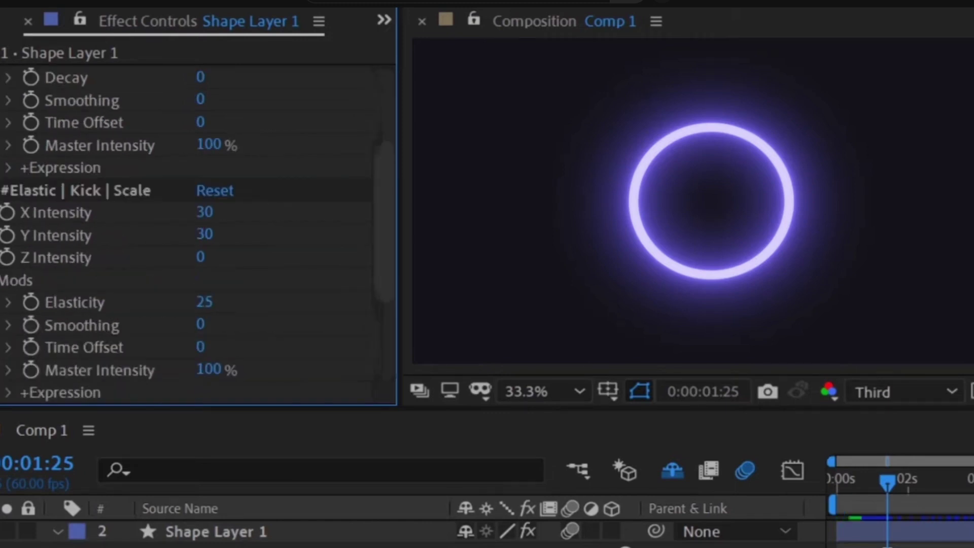
left_click(205, 302)
left_click_drag(292, 295, 324, 293)
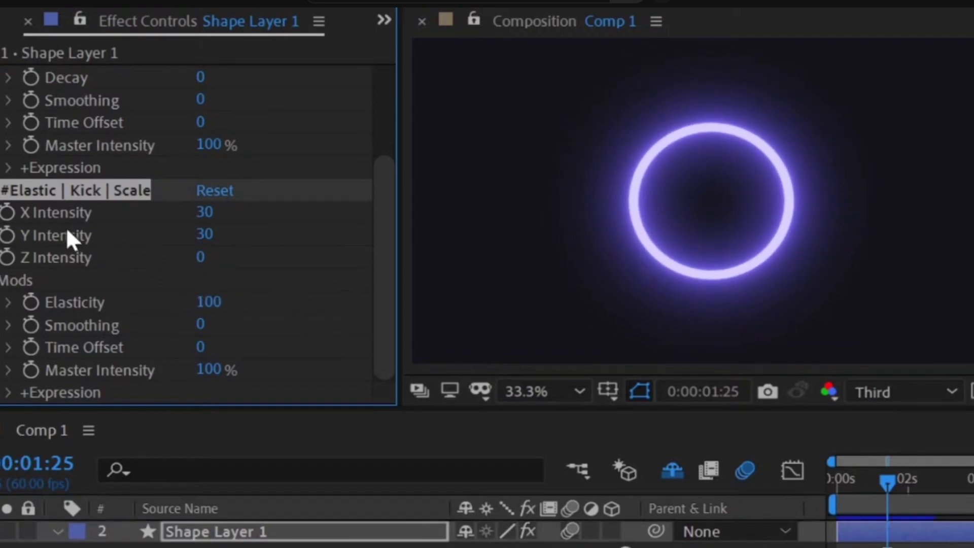
scroll(198, 228, "up", 5)
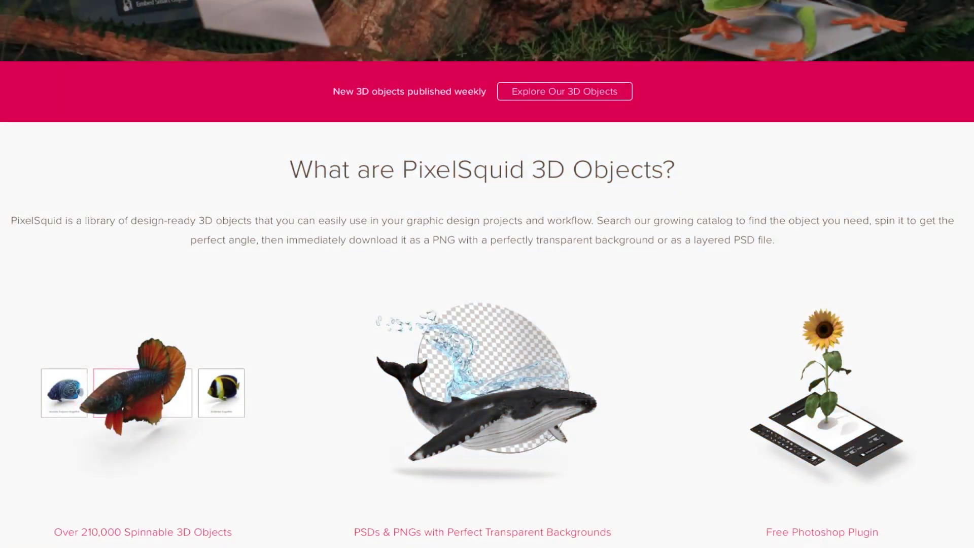
Browse the PixelSquid categories and Collections grid down to the Build Your First PixelSquid Design tutorial.
scroll(488, 274, "down", 4)
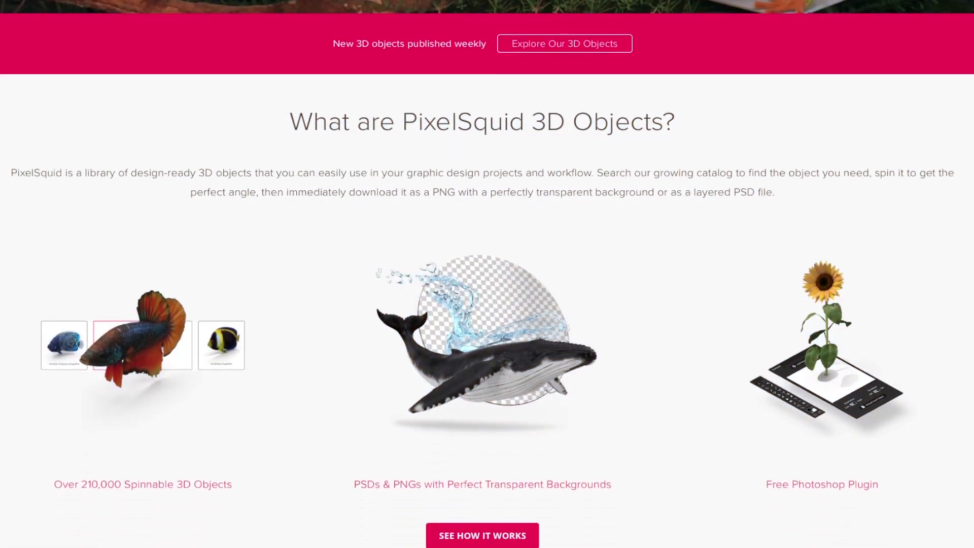
scroll(488, 274, "down", 10)
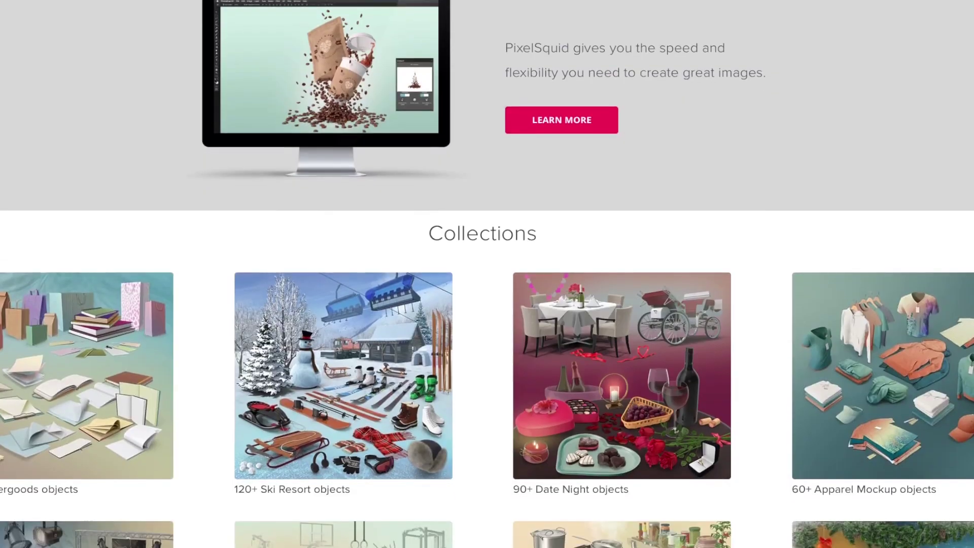
scroll(487, 274, "down", 2)
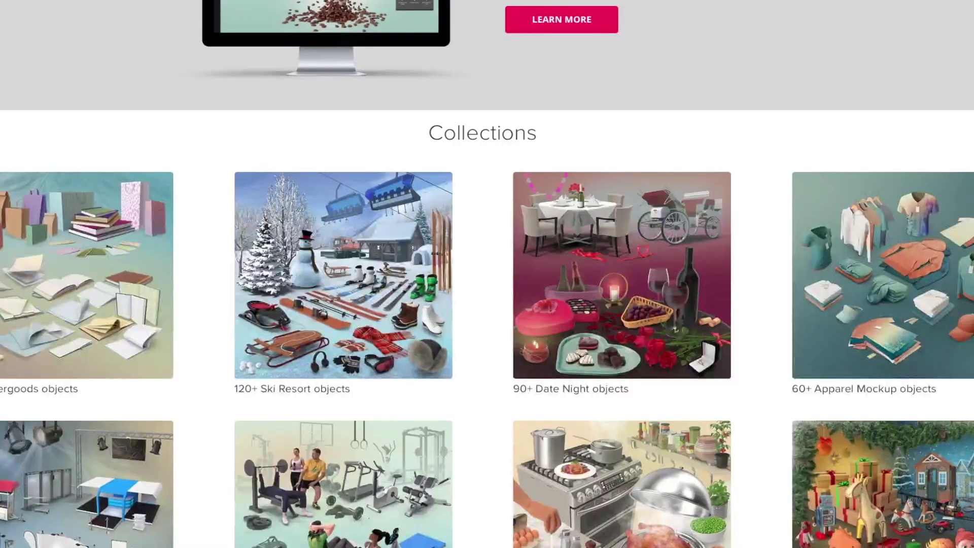
scroll(487, 274, "down", 3)
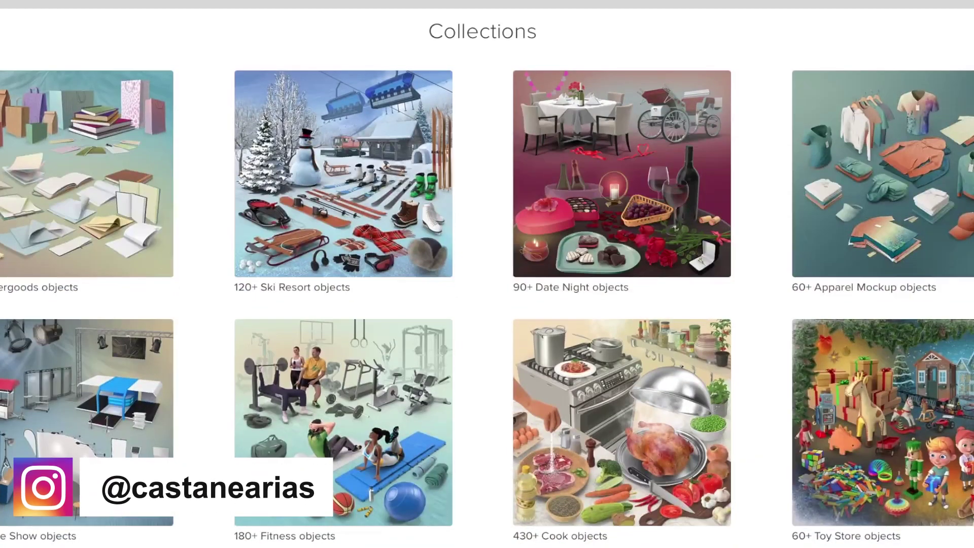
scroll(487, 274, "down", 9)
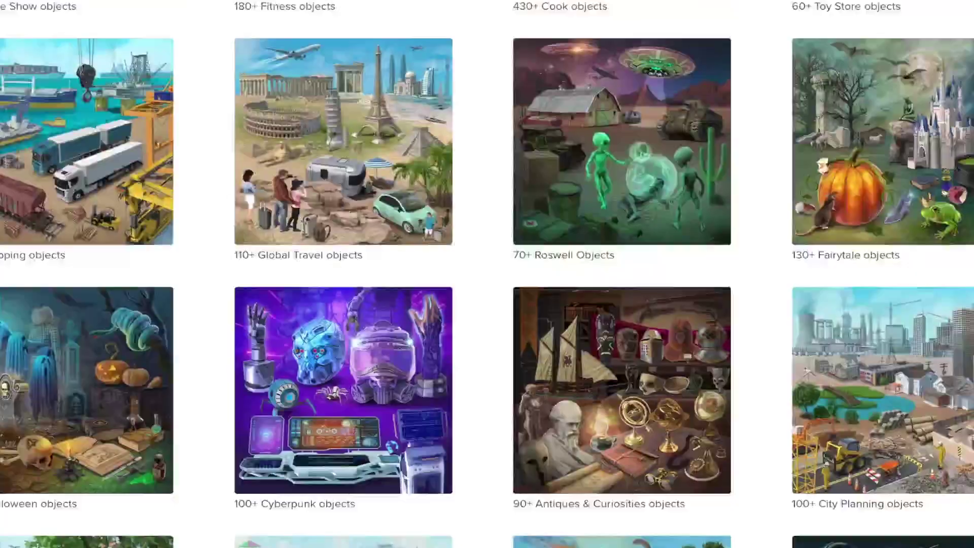
scroll(487, 274, "down", 3)
scroll(487, 274, "down", 2)
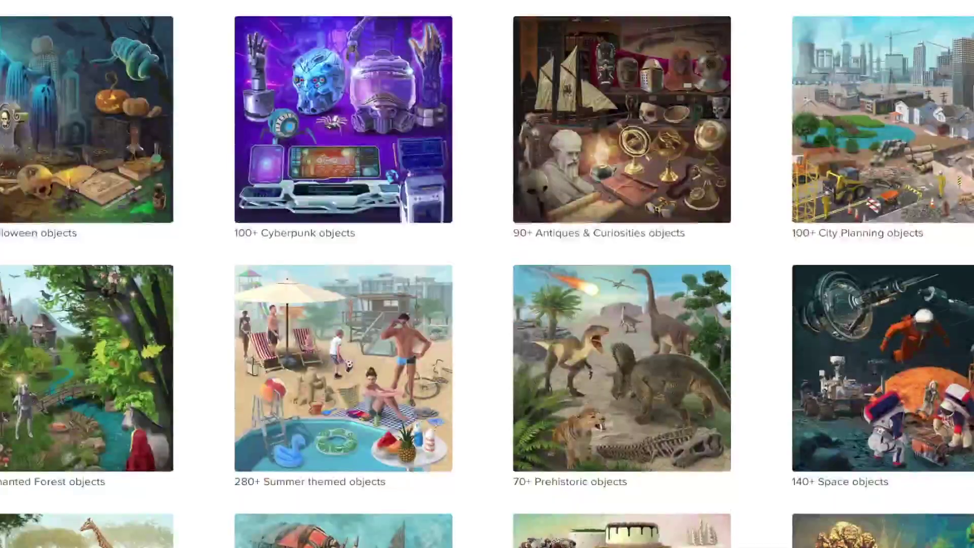
scroll(487, 274, "down", 8)
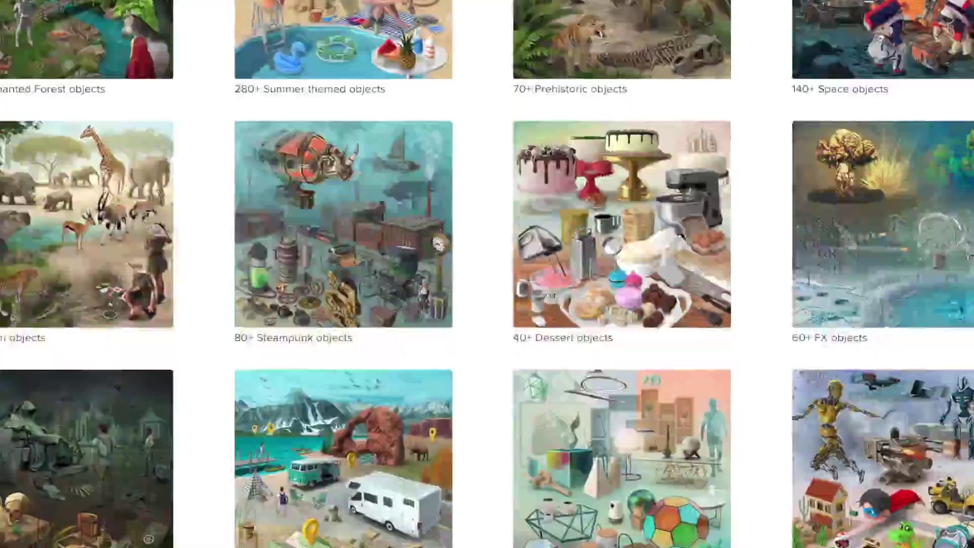
scroll(487, 274, "down", 14)
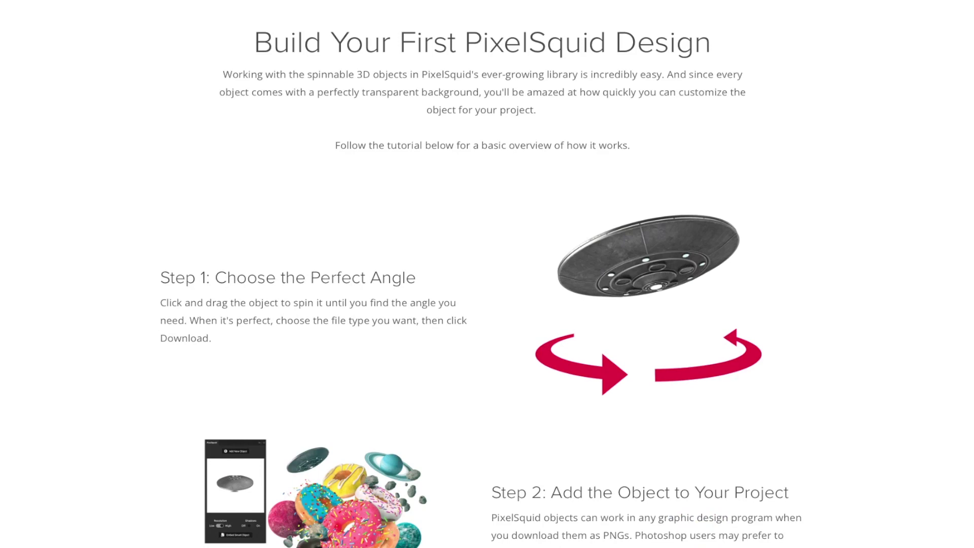
Read tutorial Steps 2–3 and the Voila donut result, then drag the object list to its bottom.
scroll(487, 274, "down", 1)
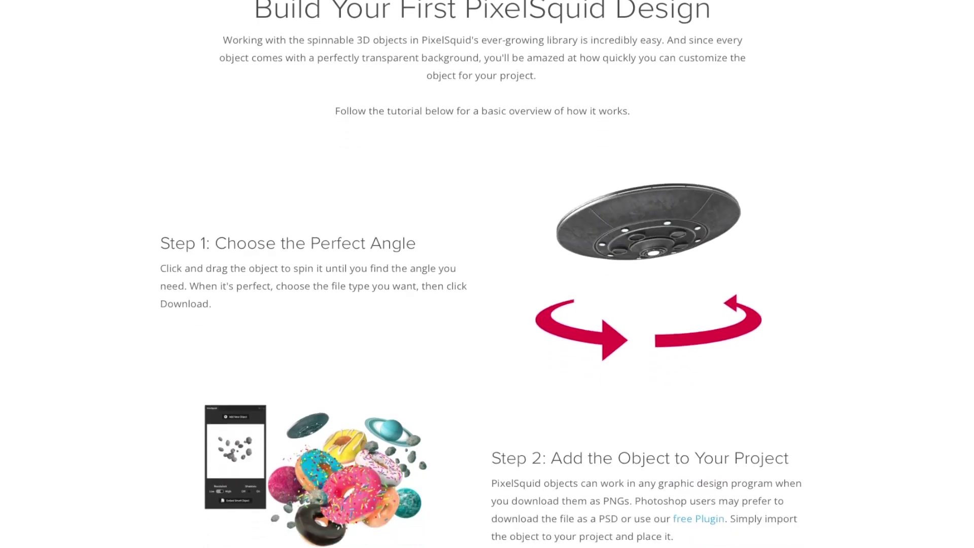
scroll(487, 274, "down", 2)
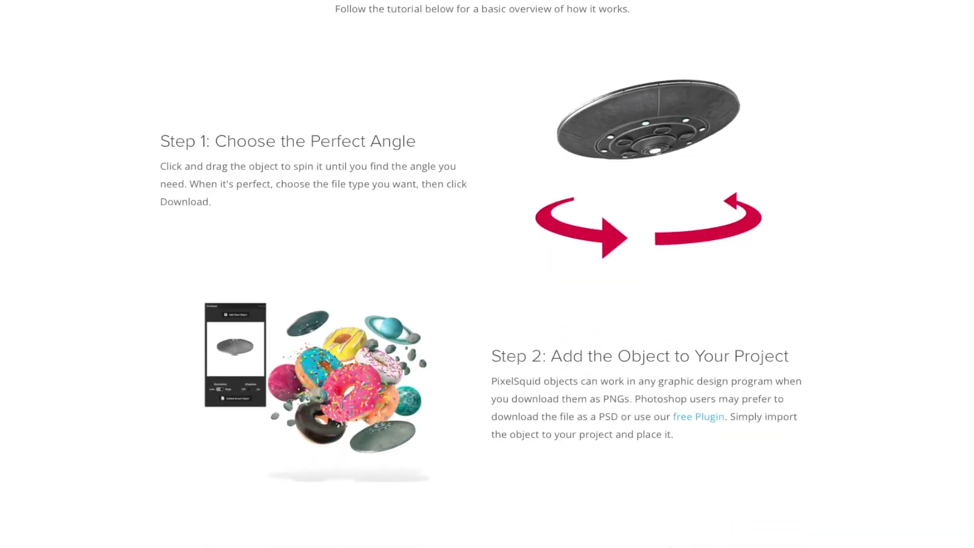
scroll(488, 274, "down", 4)
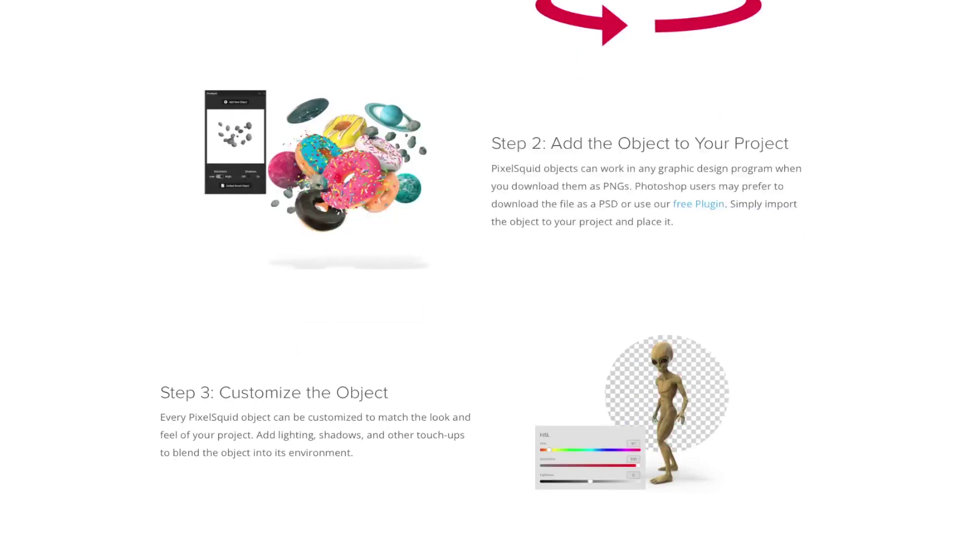
scroll(487, 274, "down", 4)
scroll(487, 274, "down", 6)
scroll(487, 274, "down", 1)
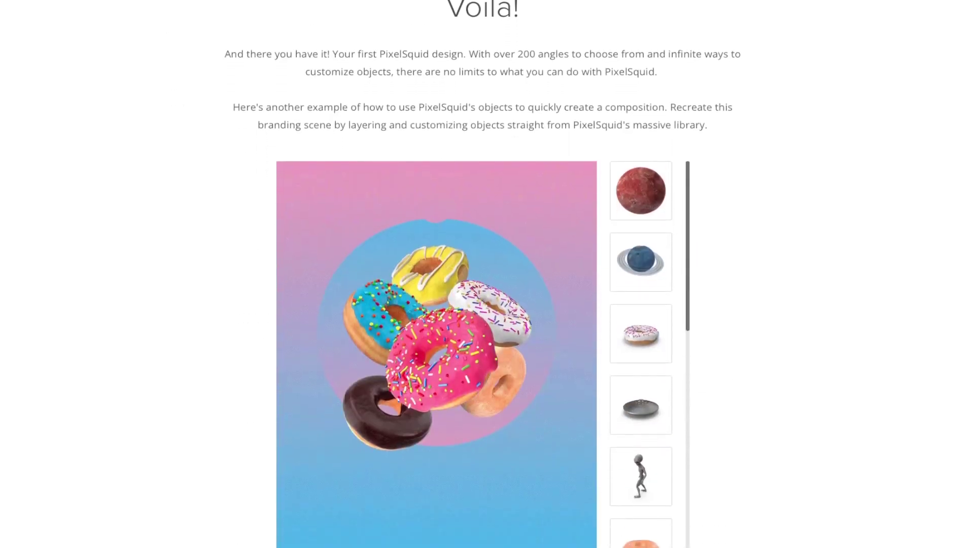
scroll(487, 274, "down", 1)
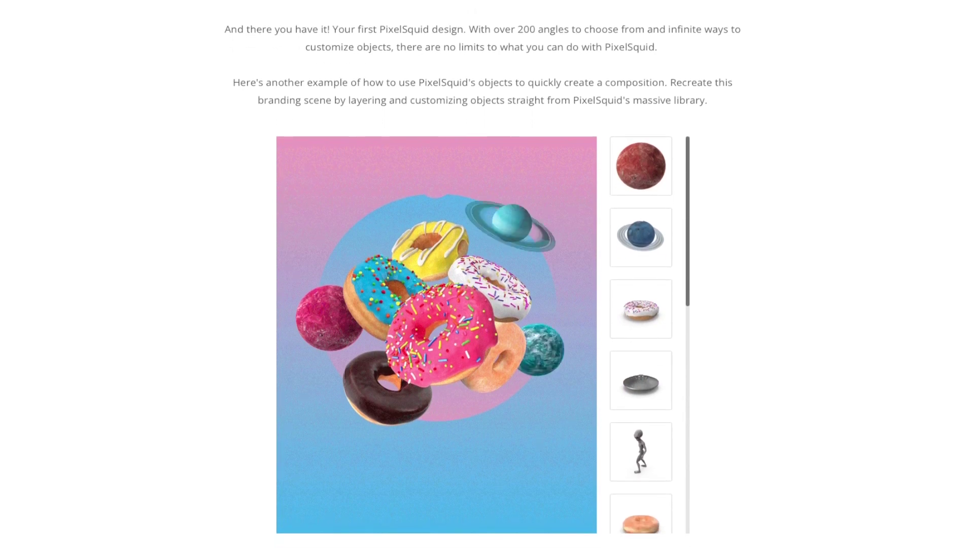
scroll(487, 274, "down", 1)
left_click_drag(686, 196, 658, 271)
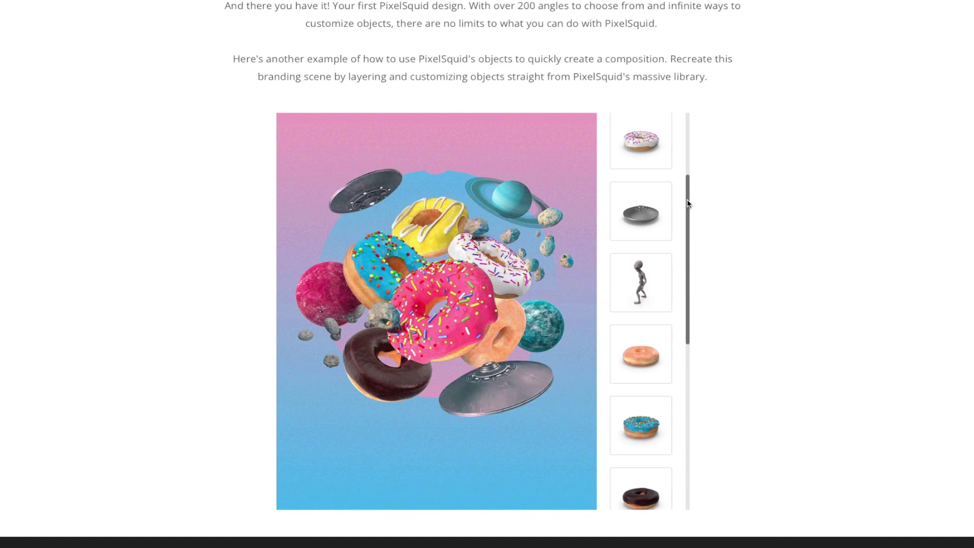
left_click_drag(689, 187, 689, 360)
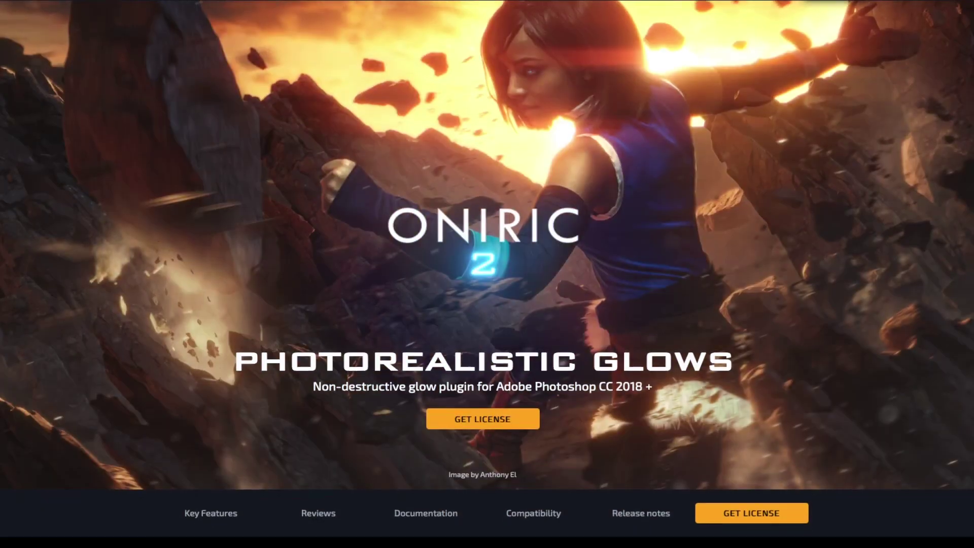
Compare the before/after glow images in the Bloom and Glare sections with their sliders.
scroll(487, 274, "down", 1)
scroll(487, 274, "down", 4)
scroll(487, 274, "down", 3)
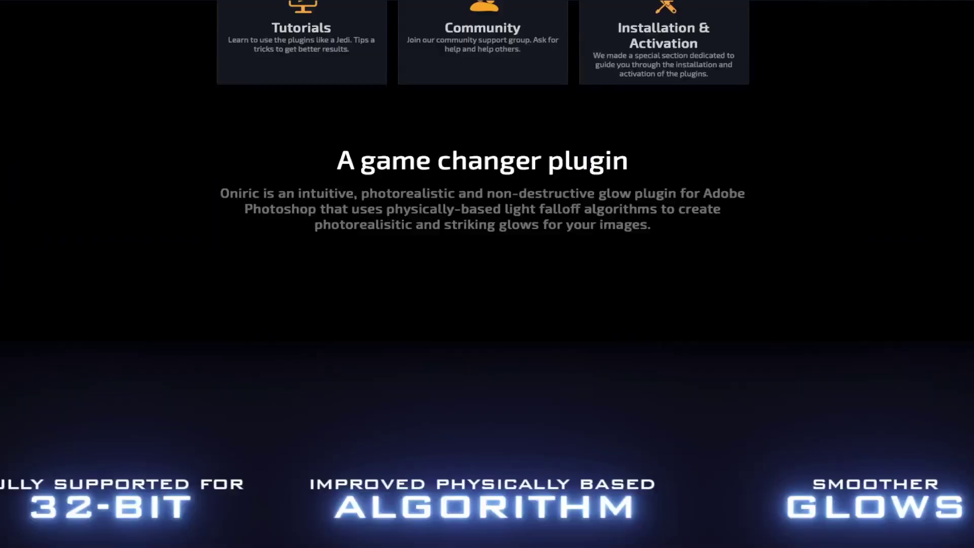
scroll(487, 274, "down", 2)
scroll(487, 274, "down", 3)
scroll(352, 377, "down", 5)
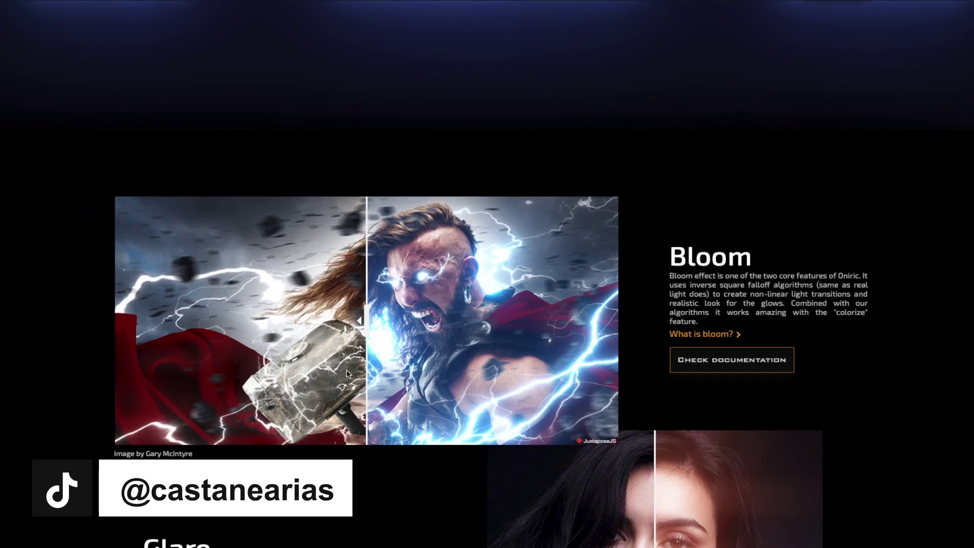
left_click_drag(364, 314, 93, 330)
scroll(654, 259, "down", 7)
left_click_drag(654, 259, 621, 260)
left_click_drag(422, 446, 104, 409)
Scroll to the Non destructive section and compare its before/after image.
scroll(104, 409, "down", 10)
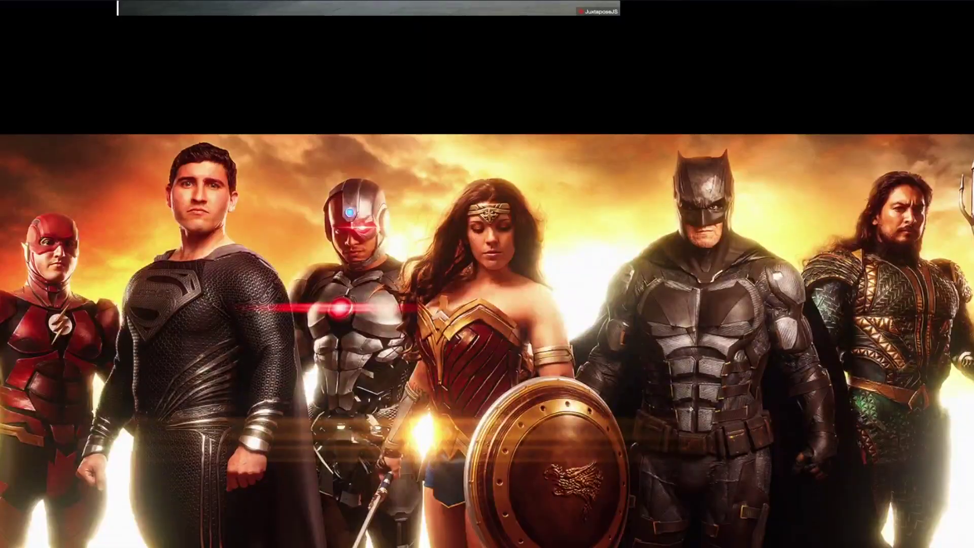
scroll(487, 274, "down", 10)
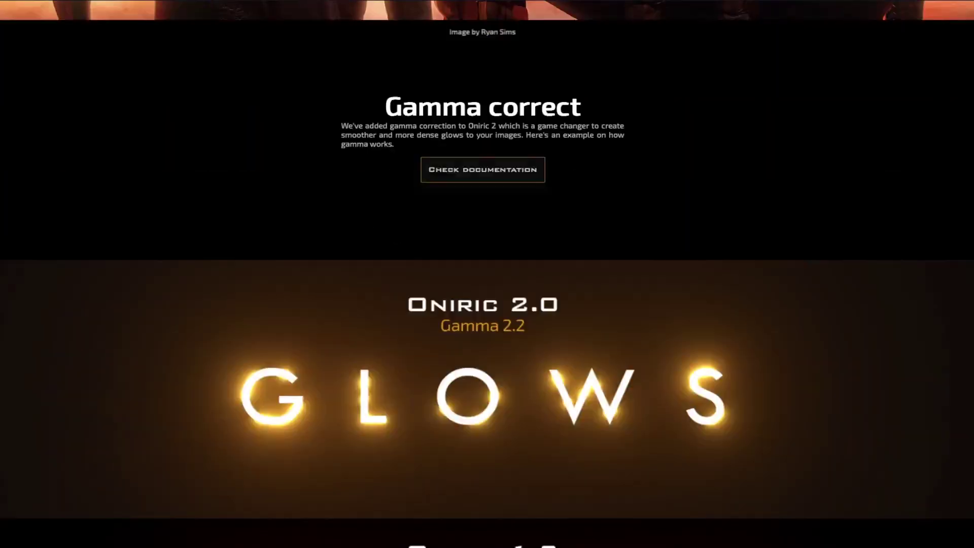
scroll(487, 274, "down", 2)
scroll(487, 274, "down", 9)
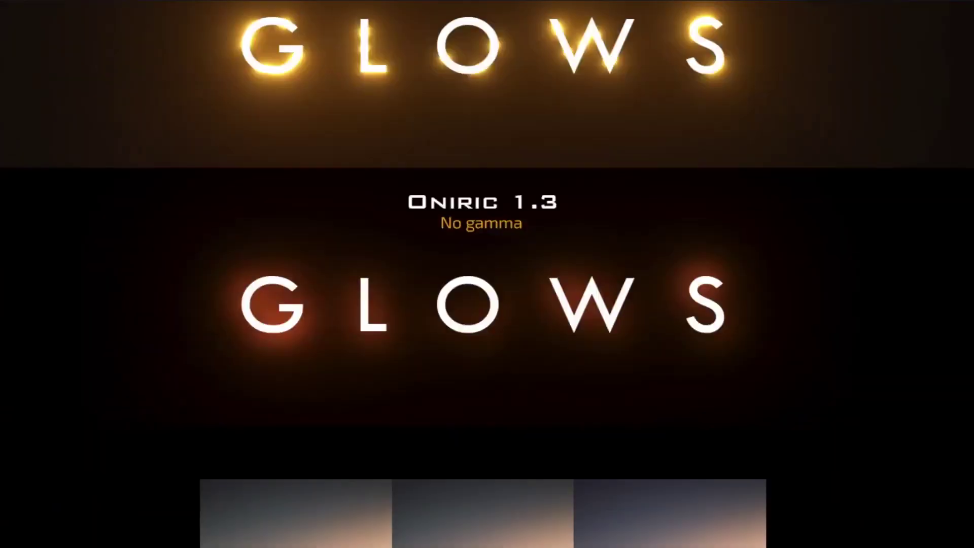
scroll(487, 274, "down", 10)
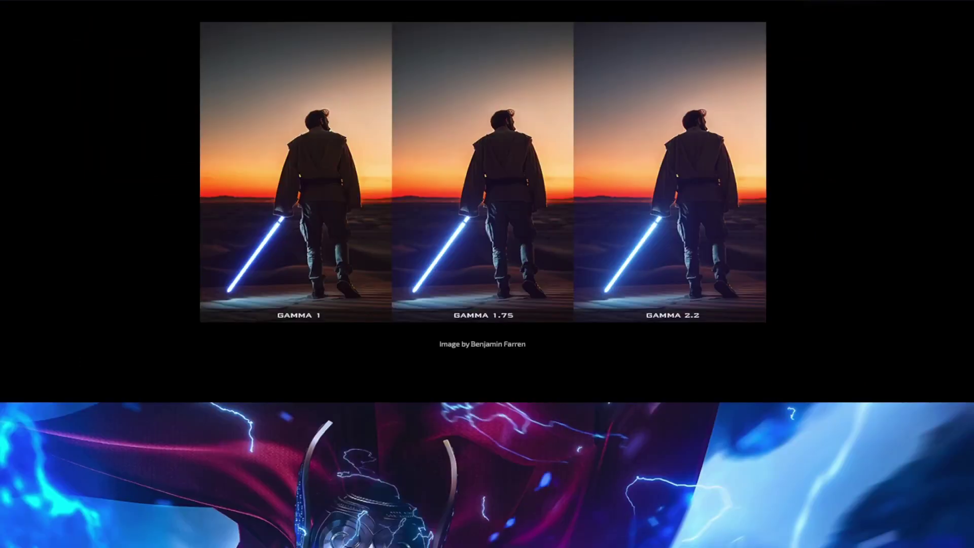
scroll(487, 274, "down", 6)
scroll(936, 398, "down", 12)
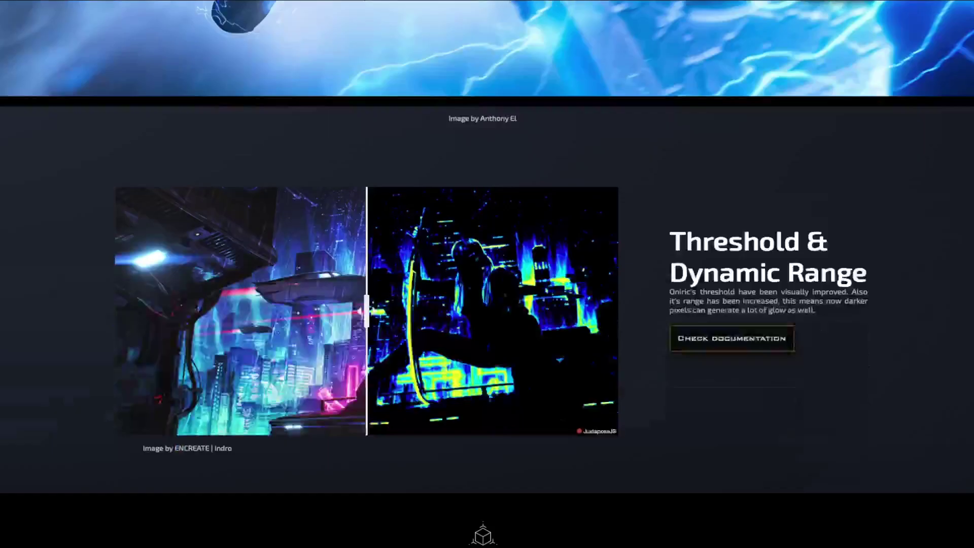
left_click_drag(542, 291, 810, 330)
Move past the Oniric gallery to the Anubis page's MP4 export-and-compress headline.
scroll(865, 329, "down", 10)
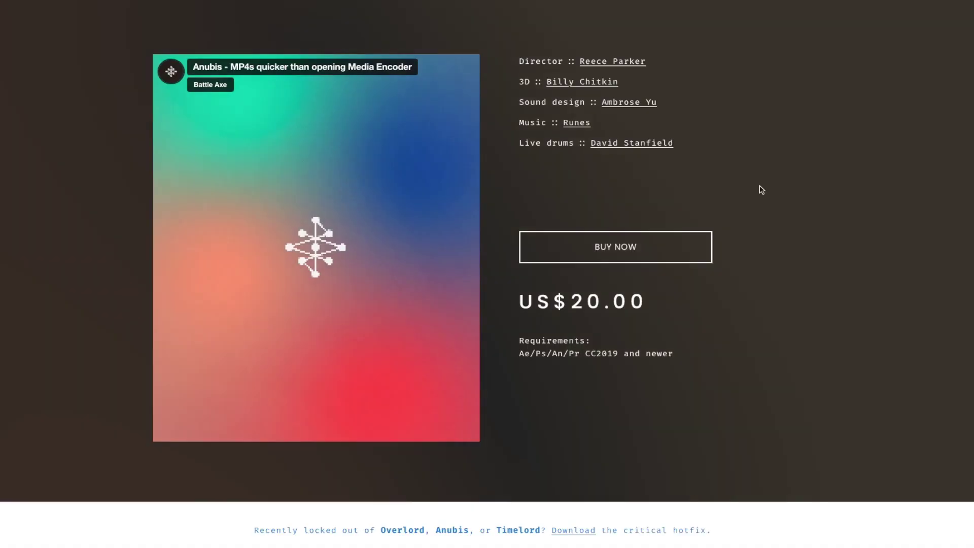
scroll(760, 190, "down", 8)
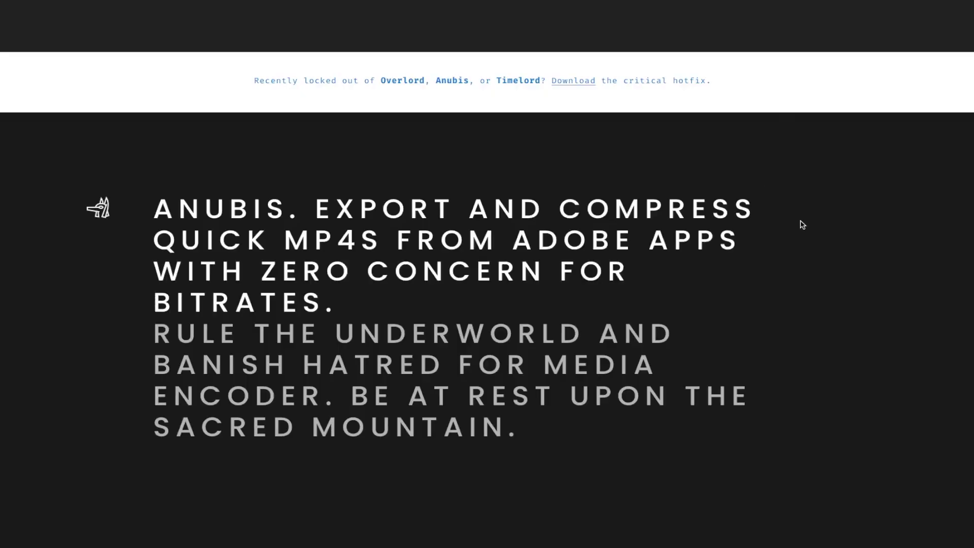
scroll(804, 229, "down", 8)
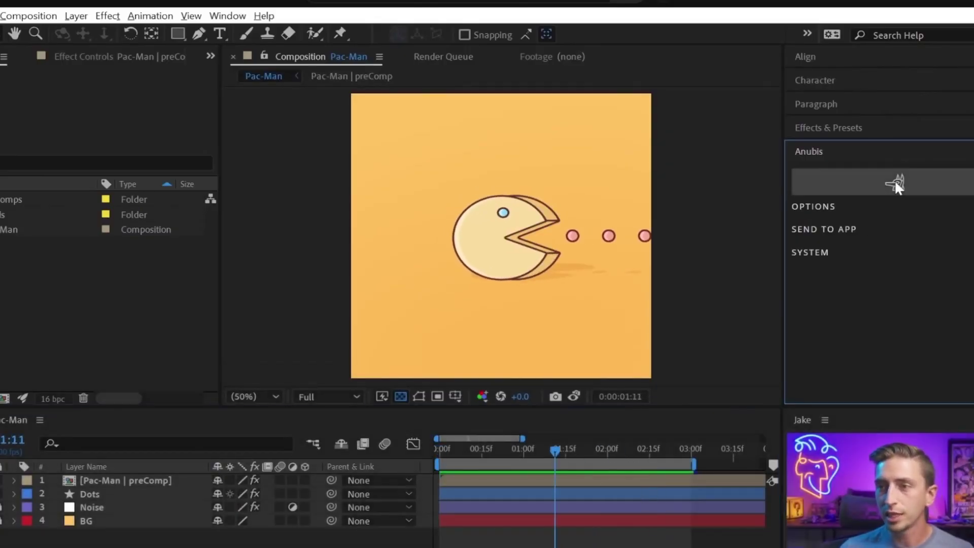
Export the Pac-Man composition as a compressed MP4 with Anubis and render it.
left_click(896, 184)
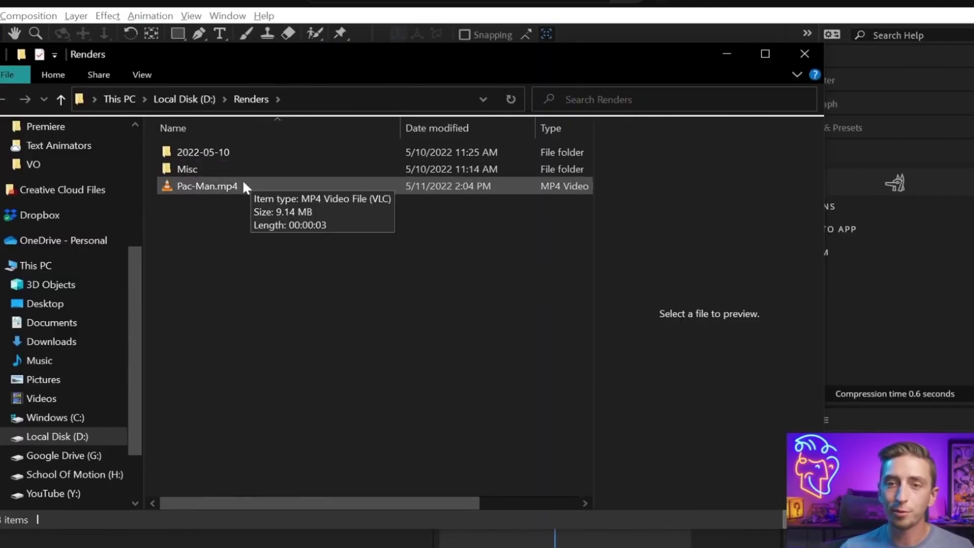
left_click(235, 187)
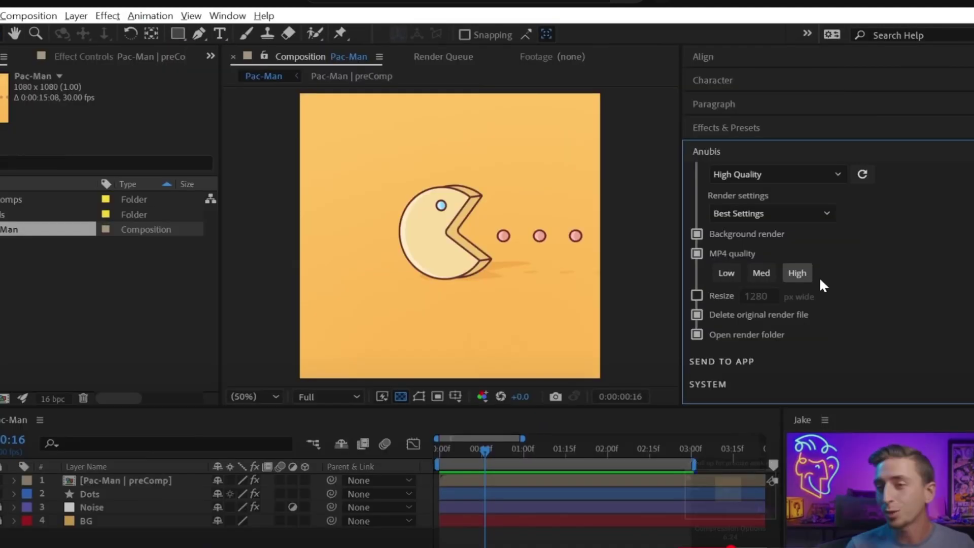
scroll(891, 287, "up", 5)
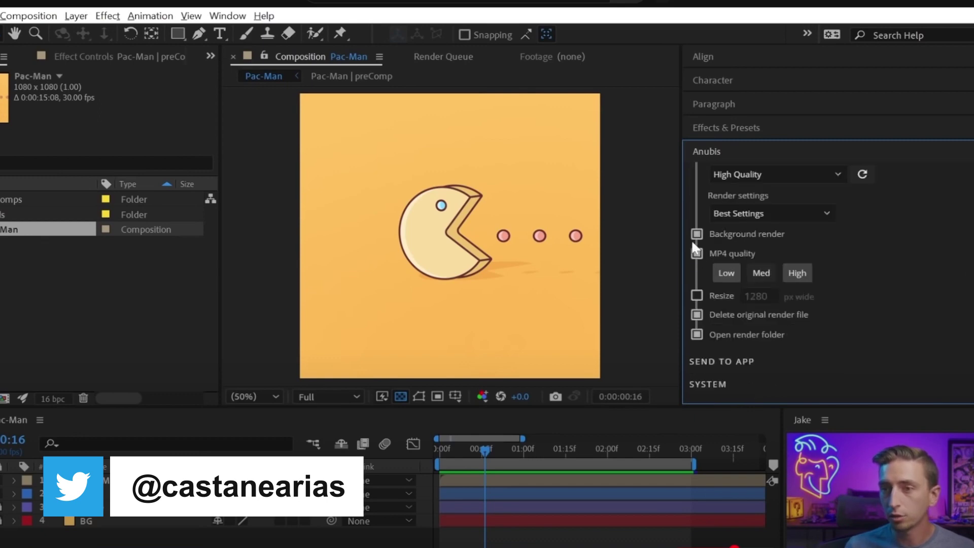
scroll(836, 265, "up", 5)
Enable 'Relative path from Ae project' and queue another Pac-Man export.
left_click(709, 259)
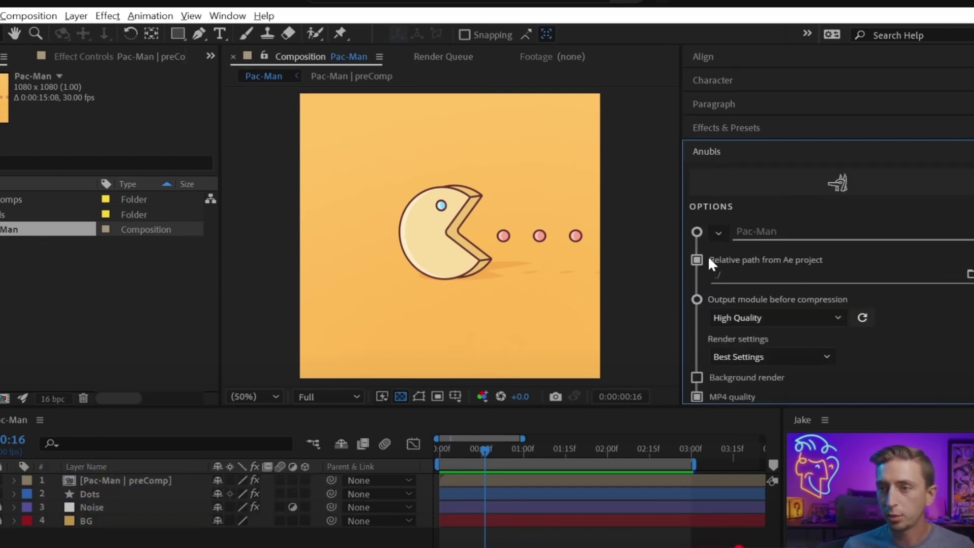
left_click(845, 177)
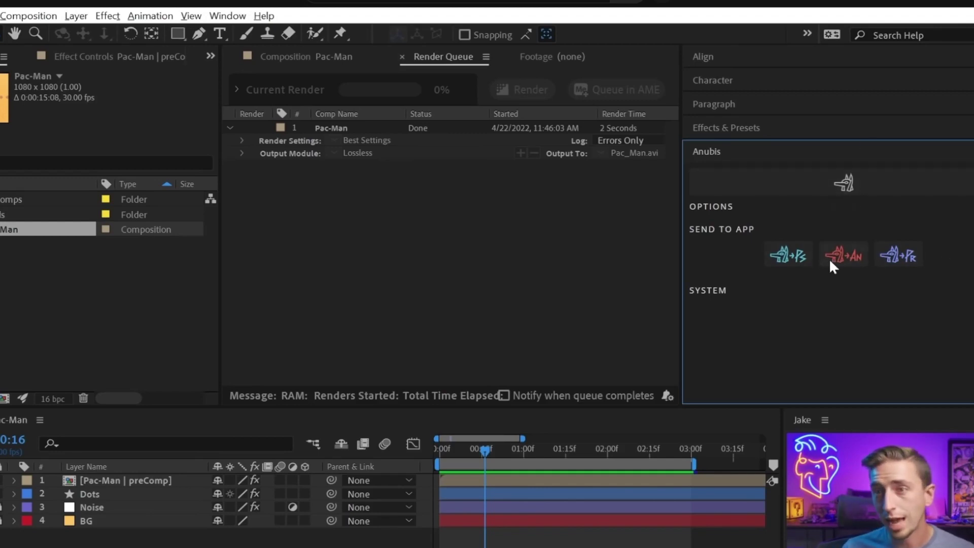
left_click(789, 255)
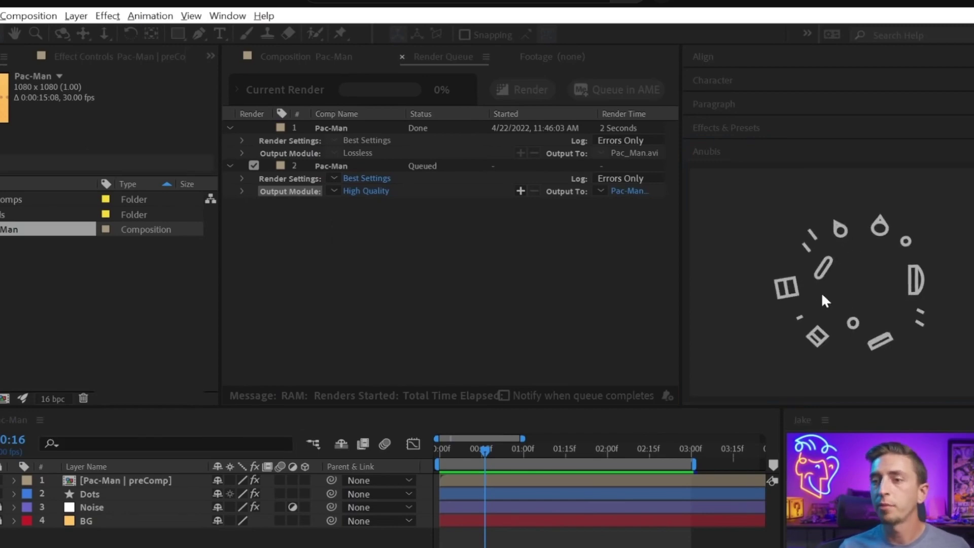